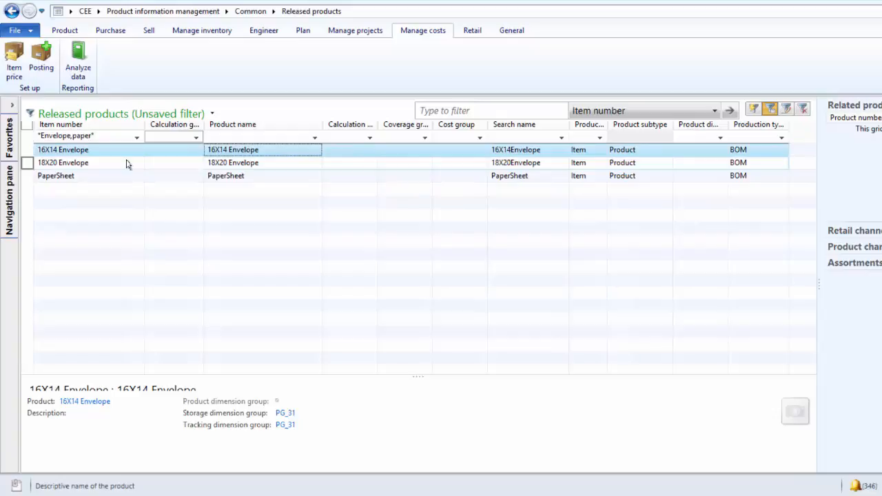
Step: Open the details of the 16X14 Envelope released product and examine its engineering height and width measurements
{"action": "left_click", "coordinate": [93, 177]}
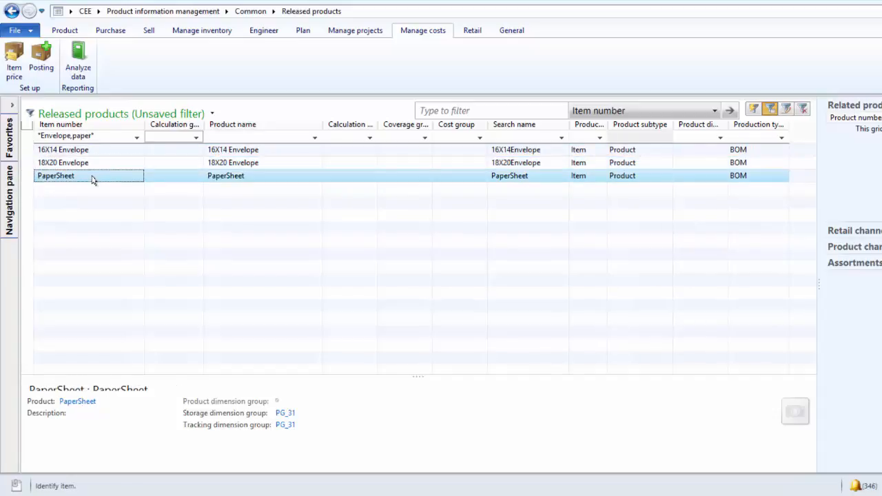
{"action": "left_click", "coordinate": [127, 153]}
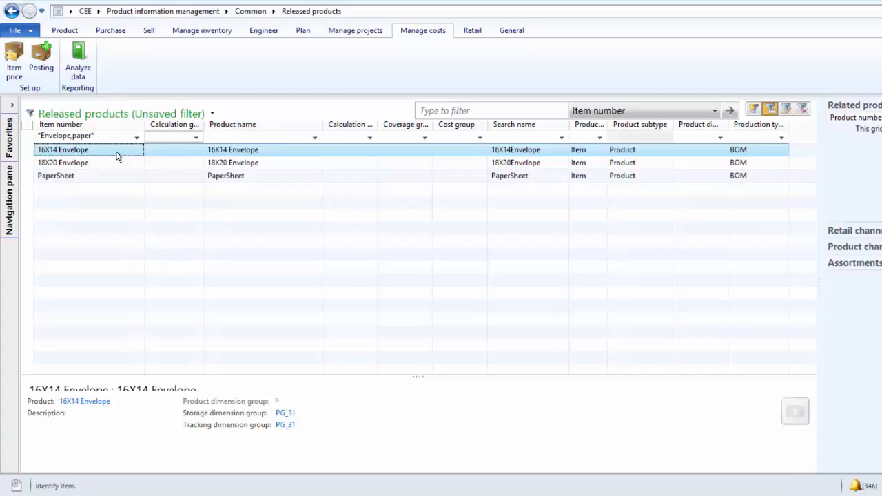
{"action": "left_click", "coordinate": [63, 31]}
{"action": "left_click", "coordinate": [55, 64]}
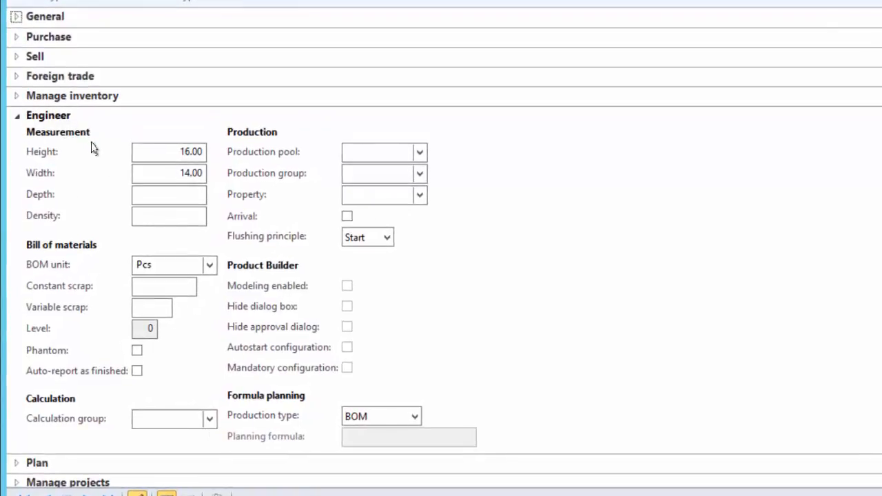
{"action": "left_click", "coordinate": [155, 152]}
{"action": "left_click", "coordinate": [176, 174]}
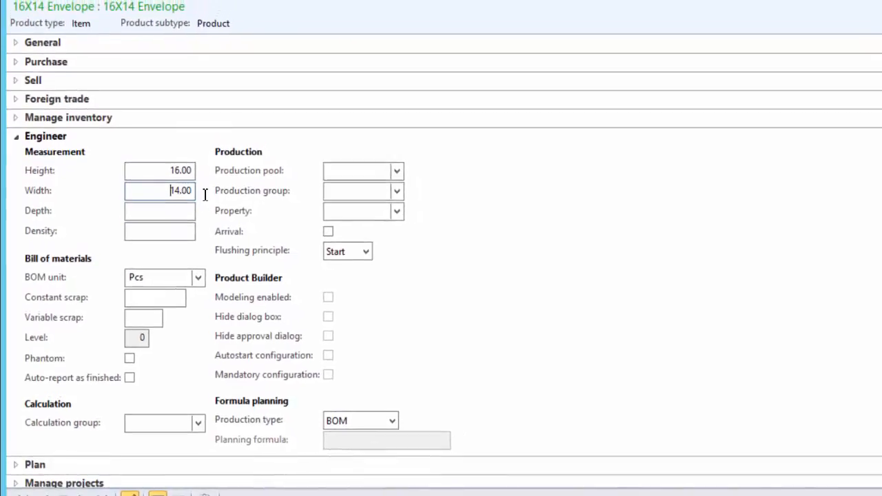
{"action": "key", "text": "shift+Tab"}
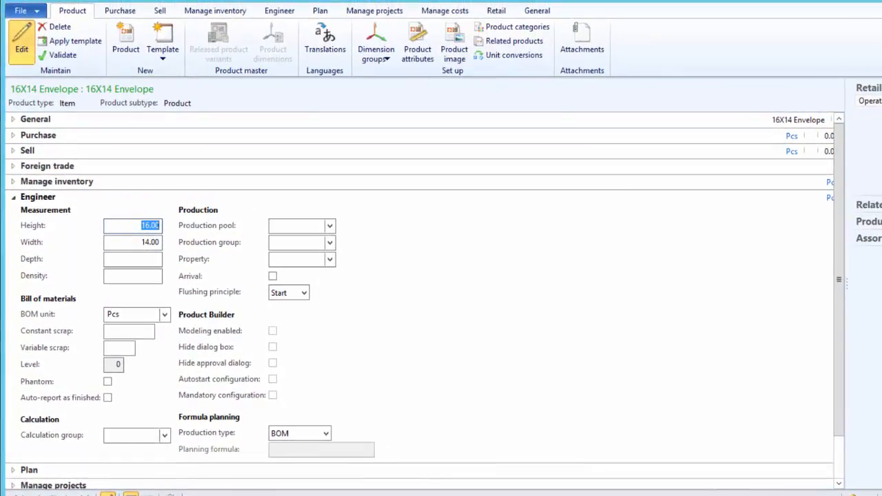
{"action": "key", "text": "Escape"}
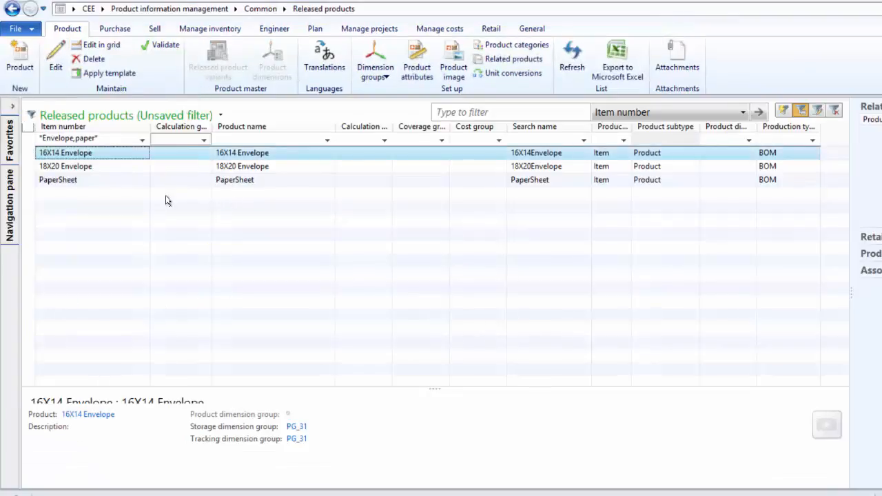
Step: Open the details of the 18X20 Envelope released product and check its engineering height and width, returning to the product list
{"action": "left_click", "coordinate": [94, 170]}
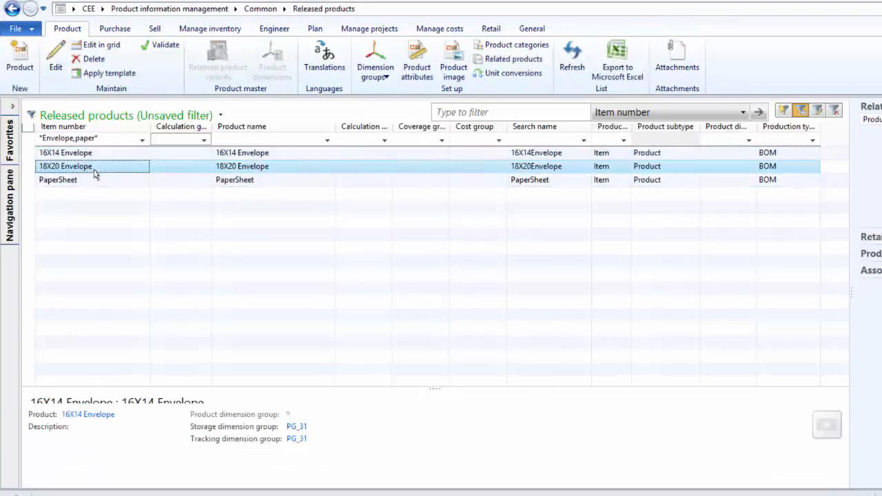
{"action": "left_click", "coordinate": [55, 61]}
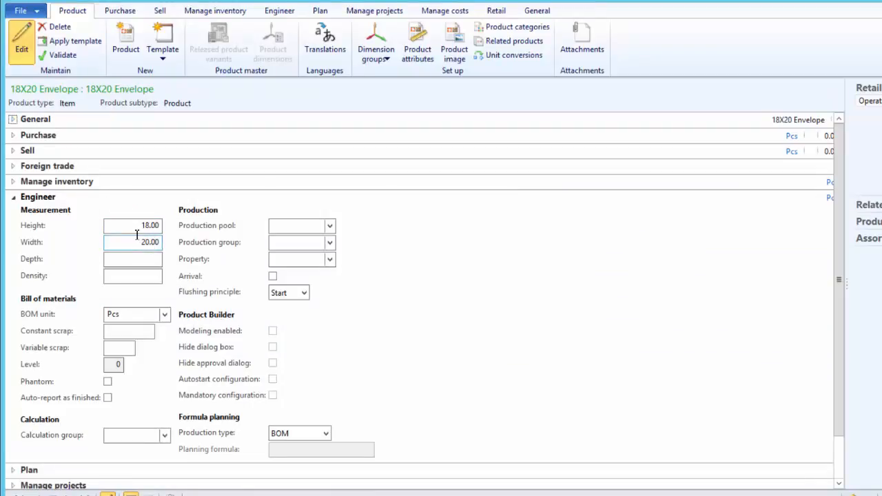
{"action": "key", "text": "Escape"}
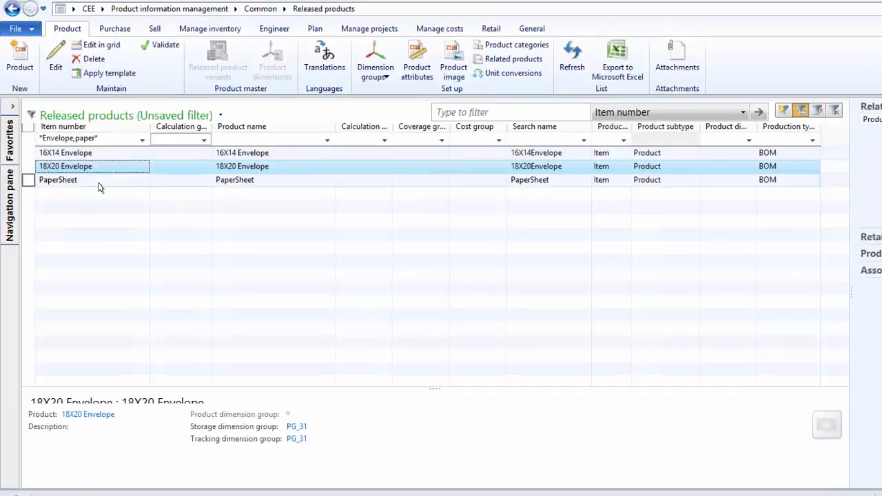
{"action": "left_click", "coordinate": [98, 185]}
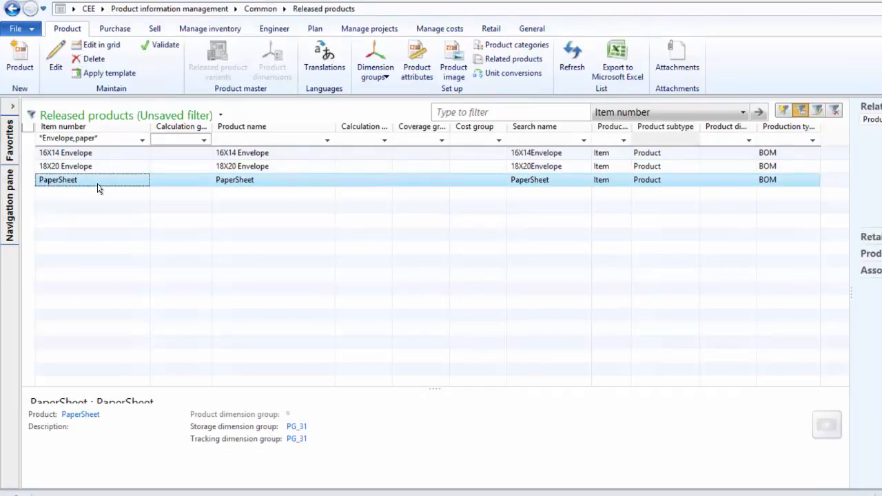
Step: Open the bill of materials lines of the 16X14 Envelope and view the details of its BOM version
{"action": "left_click", "coordinate": [105, 155]}
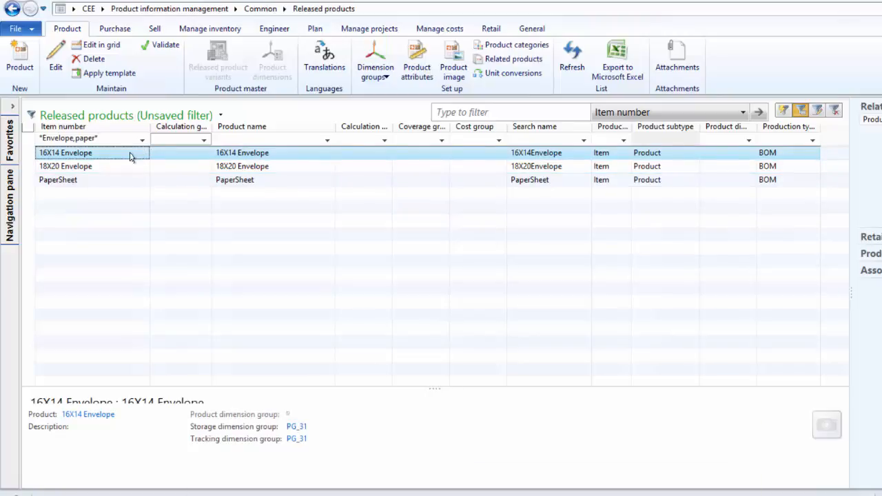
{"action": "left_click", "coordinate": [279, 32]}
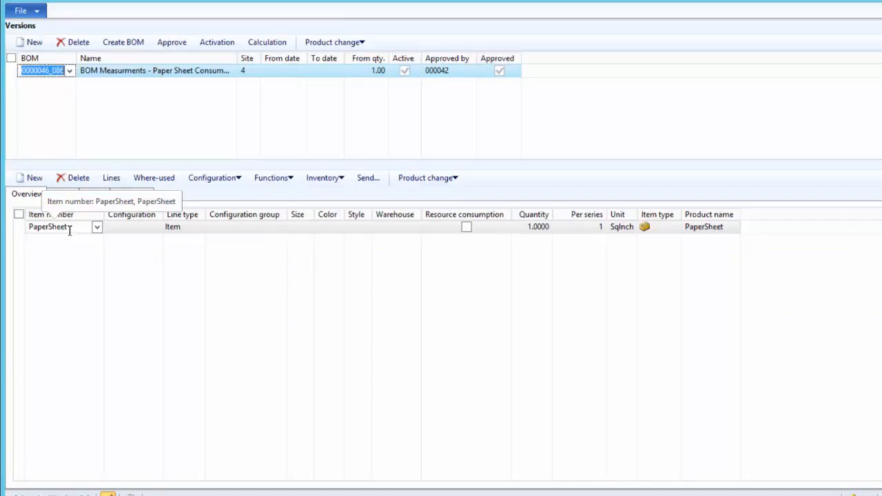
{"action": "right_click", "coordinate": [49, 75]}
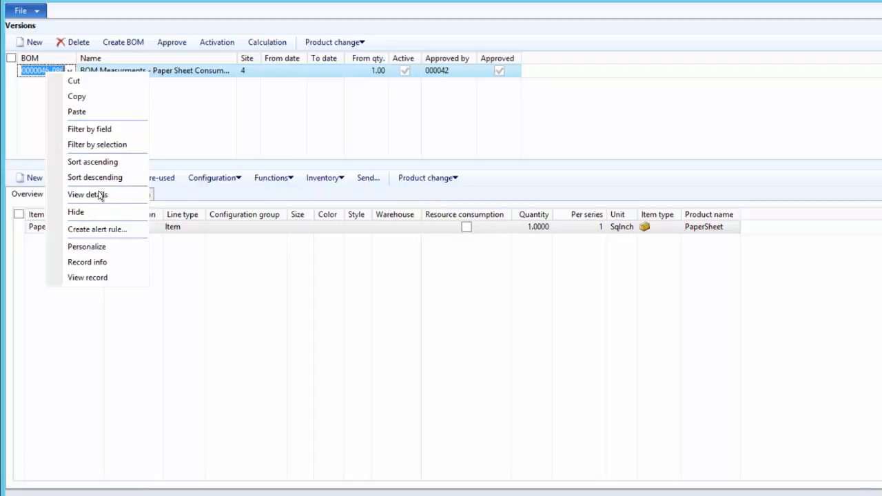
{"action": "left_click", "coordinate": [101, 195]}
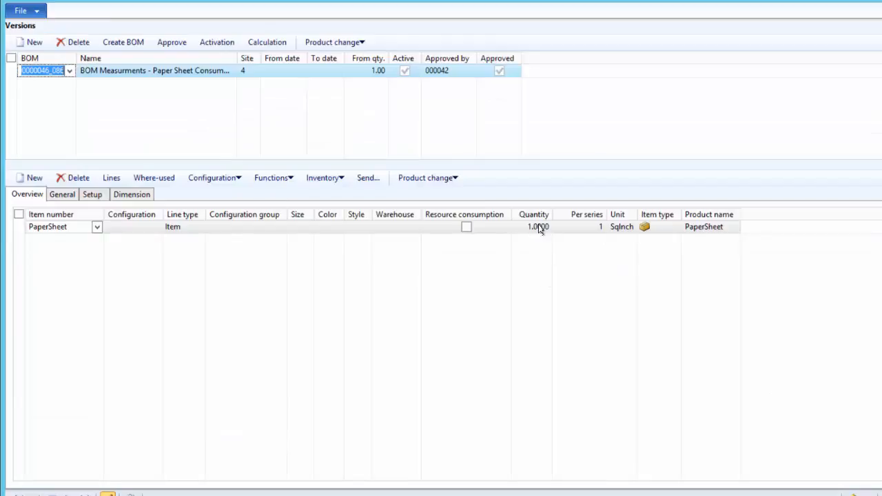
Step: Open the consumption setup of the PaperSheet BOM line and examine the available consumption formulas, keeping Height * Width * Constant
{"action": "left_click", "coordinate": [81, 228]}
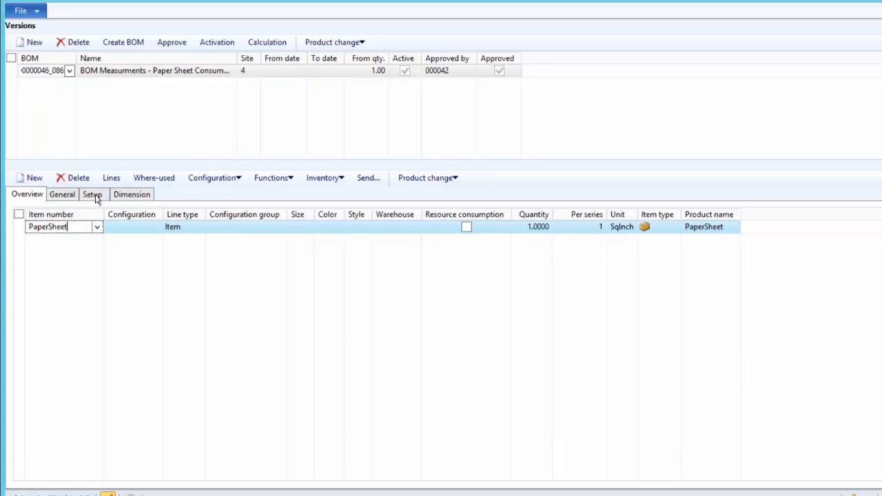
{"action": "left_click", "coordinate": [94, 196]}
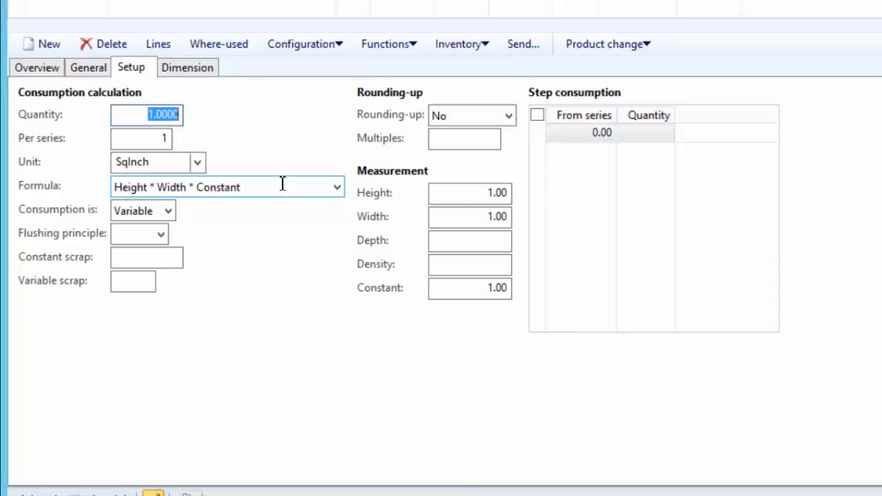
{"action": "left_click", "coordinate": [337, 188]}
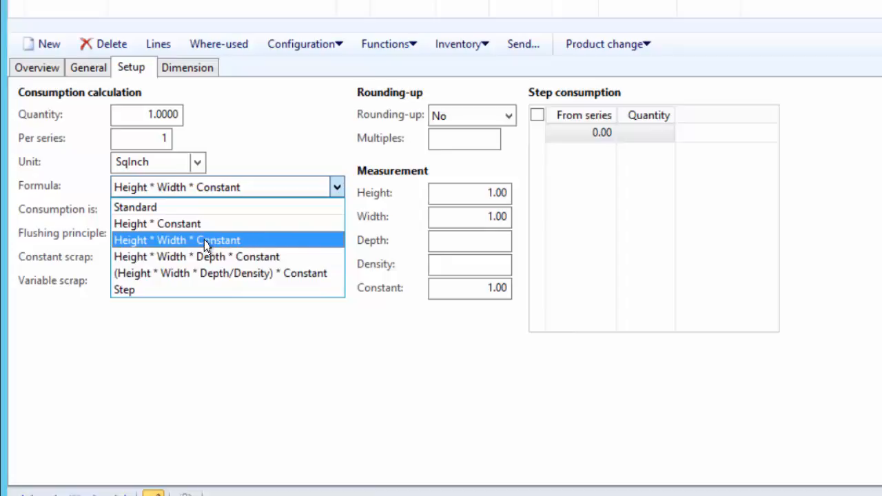
{"action": "left_click", "coordinate": [251, 354]}
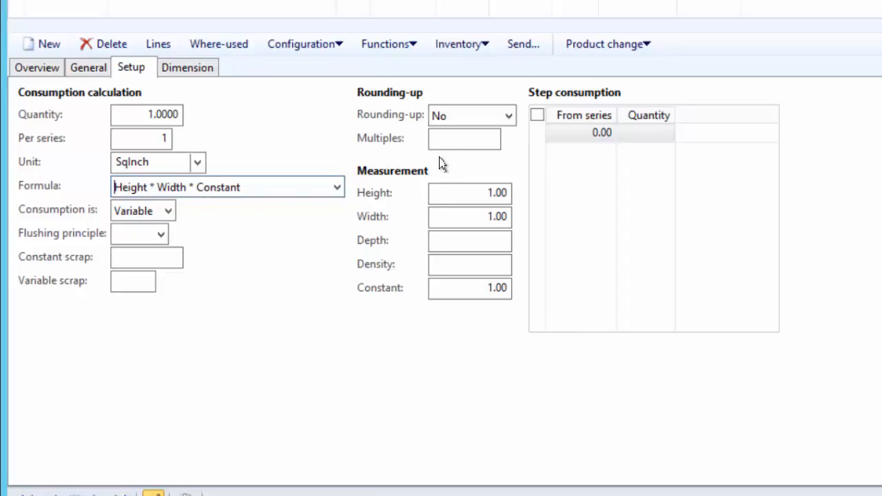
Step: Review the height, width and constant measurements that the PaperSheet line's consumption formula uses
{"action": "left_click", "coordinate": [456, 196]}
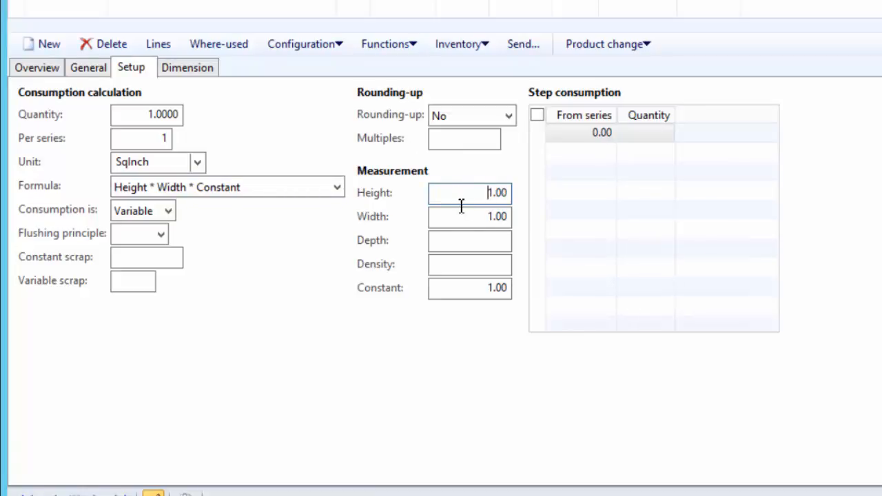
{"action": "left_click", "coordinate": [465, 217]}
{"action": "left_click", "coordinate": [482, 292]}
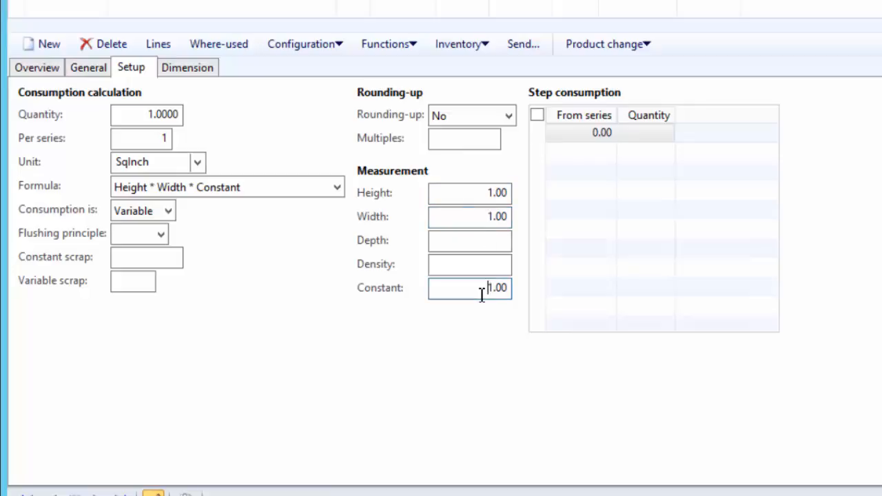
{"action": "left_click", "coordinate": [266, 193]}
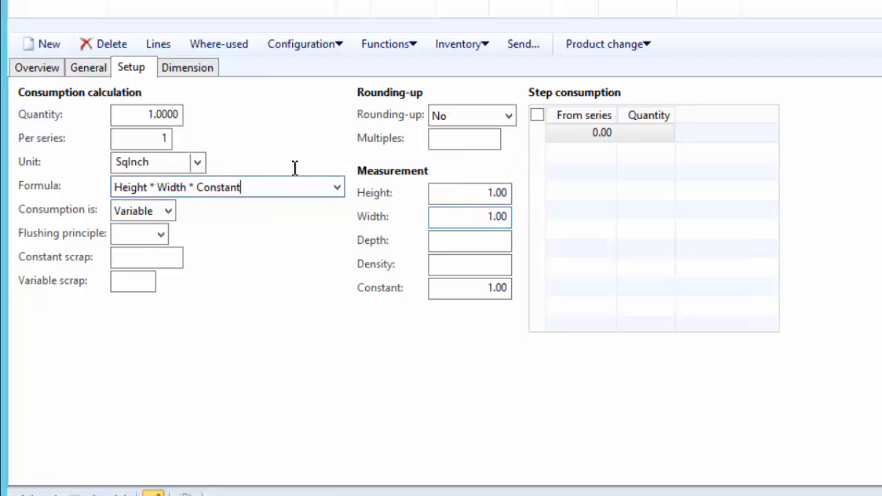
{"action": "left_click", "coordinate": [487, 219]}
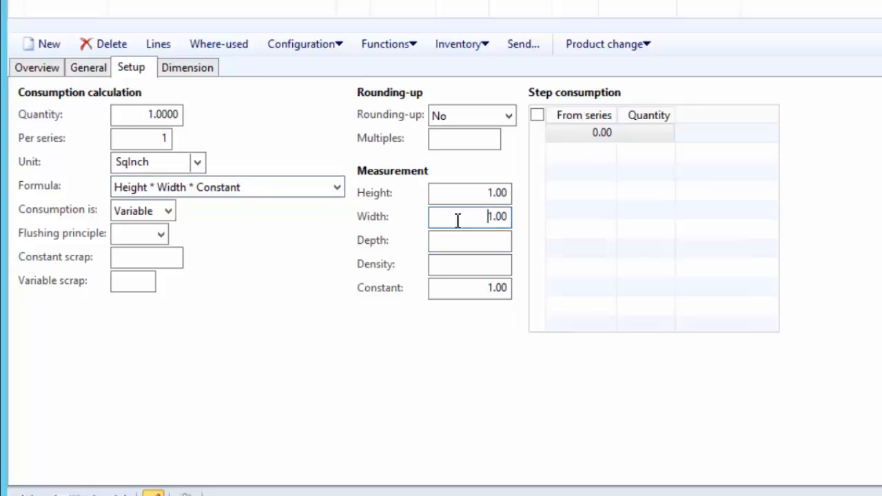
{"action": "left_click", "coordinate": [481, 291]}
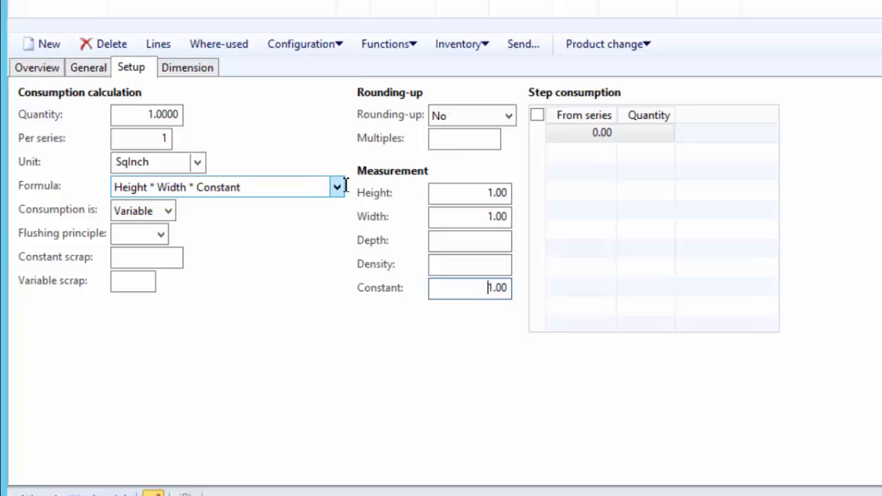
Step: Recheck the formula choices in the PaperSheet line's consumption setup and return to the released products list
{"action": "left_click", "coordinate": [49, 77]}
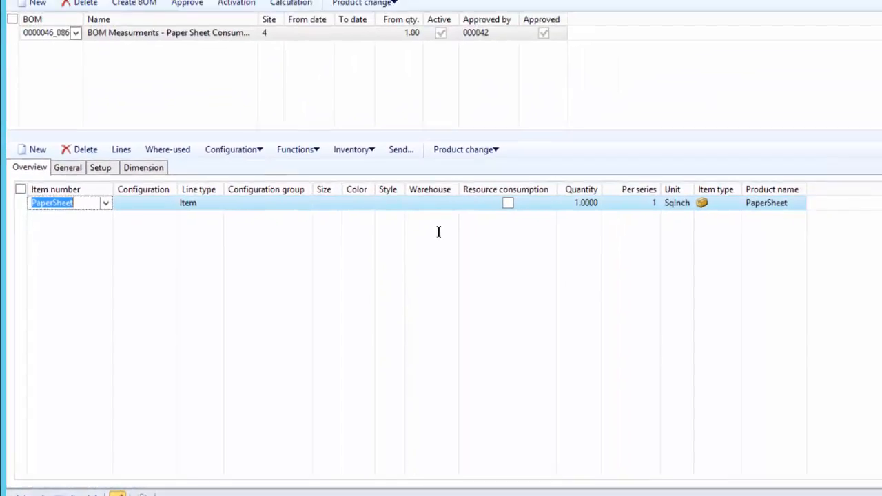
{"action": "left_click", "coordinate": [98, 195]}
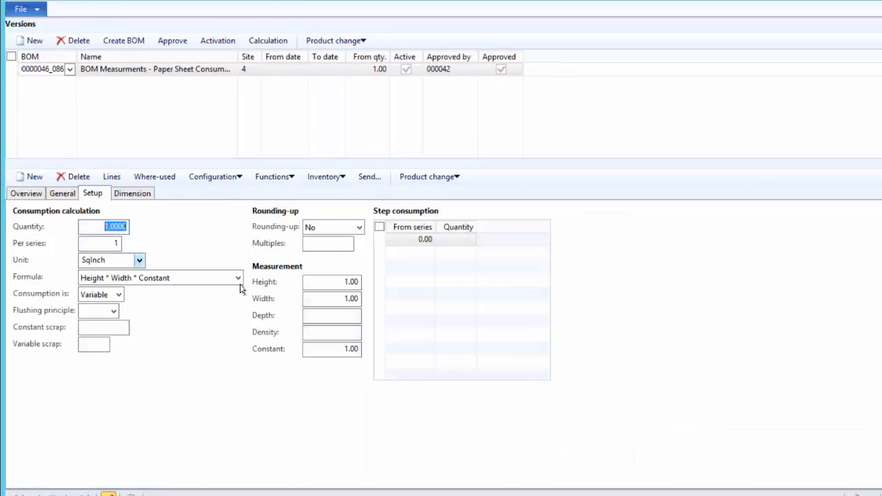
{"action": "left_click", "coordinate": [237, 279]}
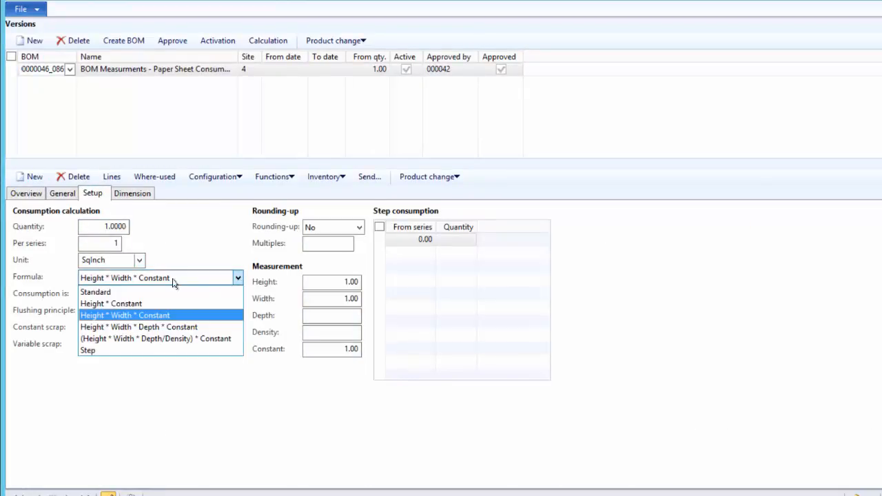
{"action": "left_click", "coordinate": [188, 273]}
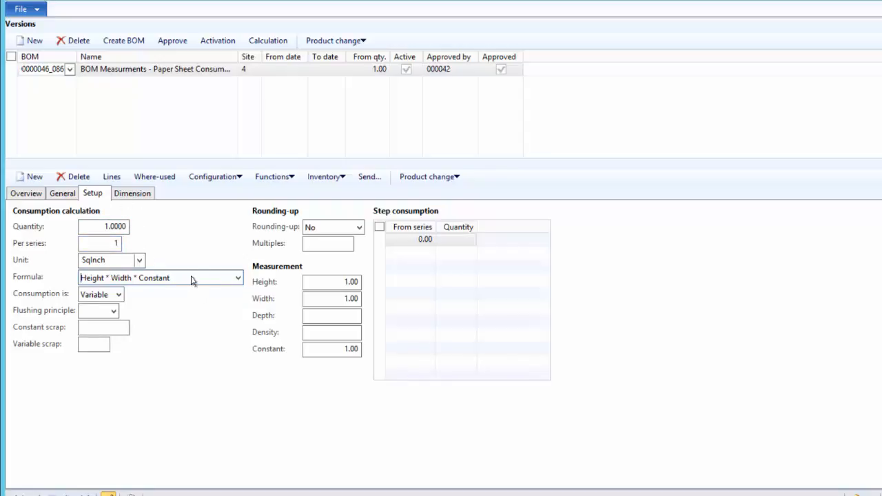
{"action": "left_click", "coordinate": [26, 195]}
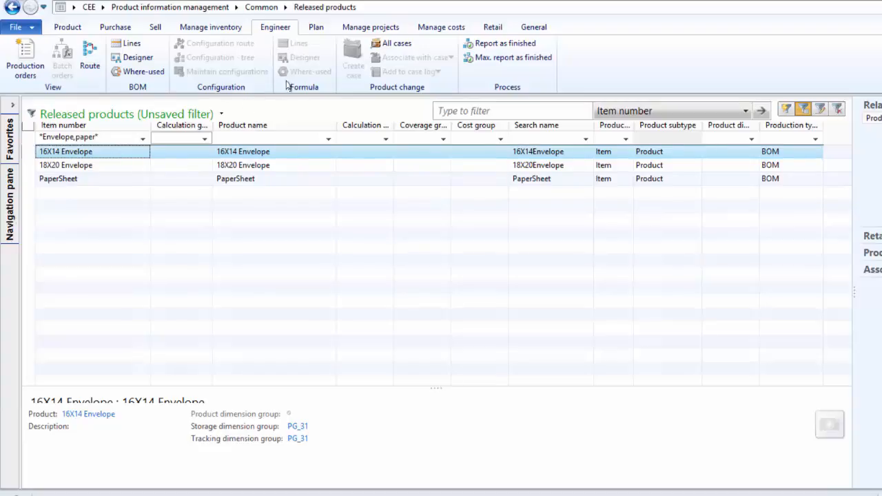
Step: Run an item price calculation for the 16X14 Envelope using costing version PC 2015
{"action": "left_click", "coordinate": [441, 28]}
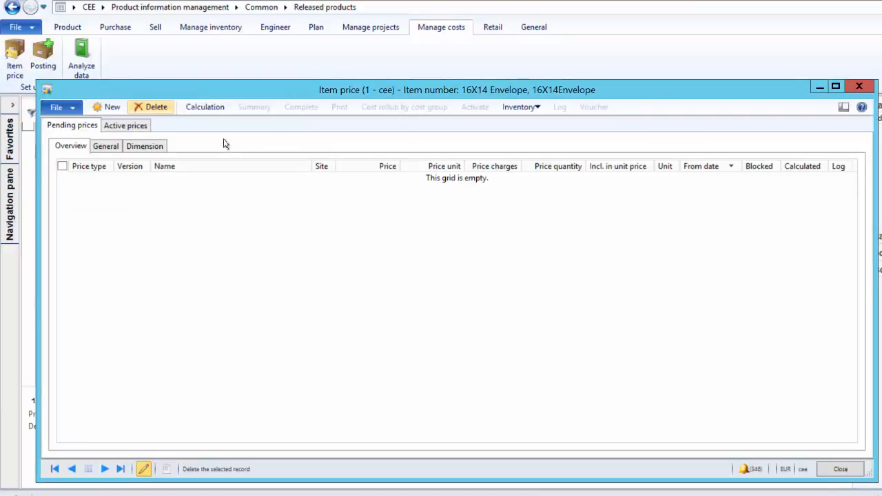
{"action": "left_click", "coordinate": [208, 108]}
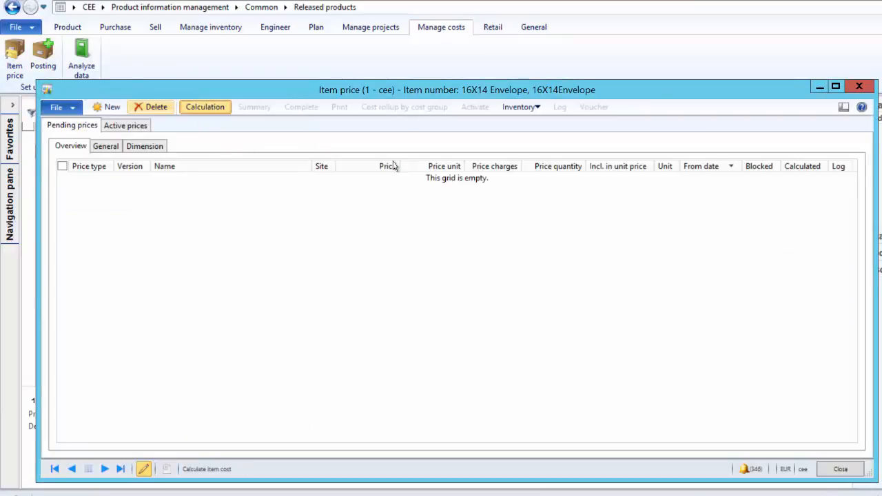
{"action": "left_click", "coordinate": [230, 187]}
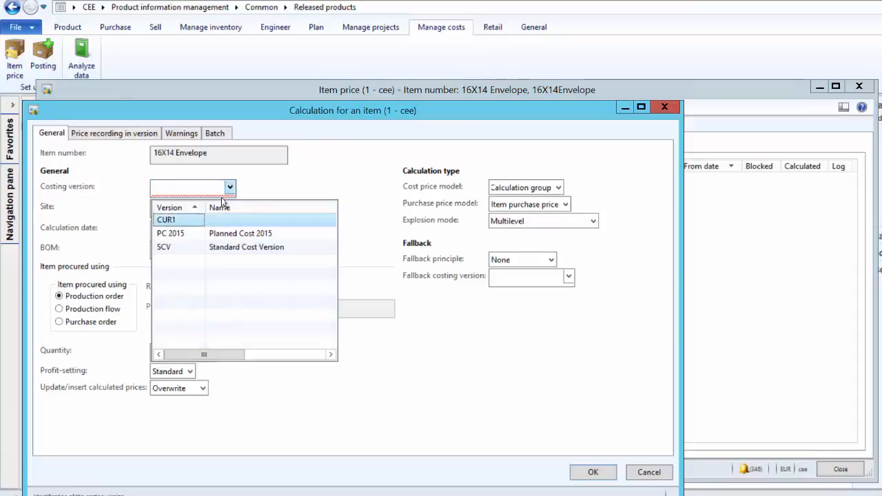
{"action": "left_click", "coordinate": [195, 235]}
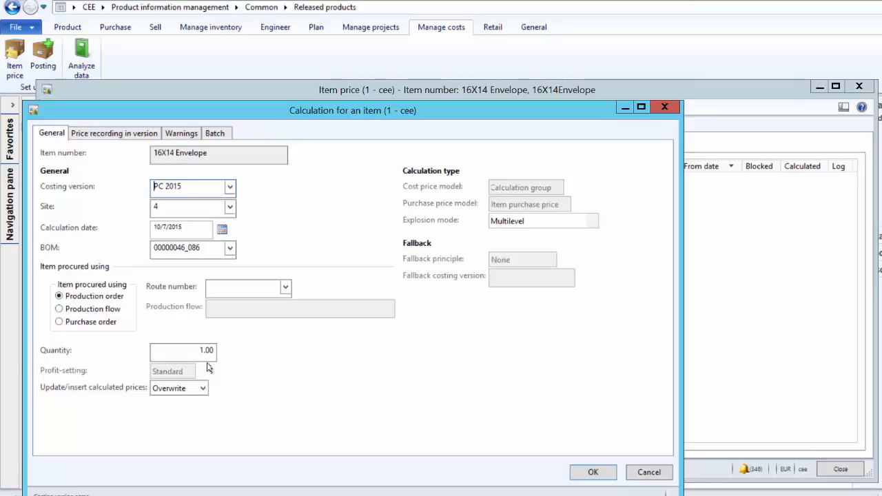
{"action": "left_click", "coordinate": [594, 475]}
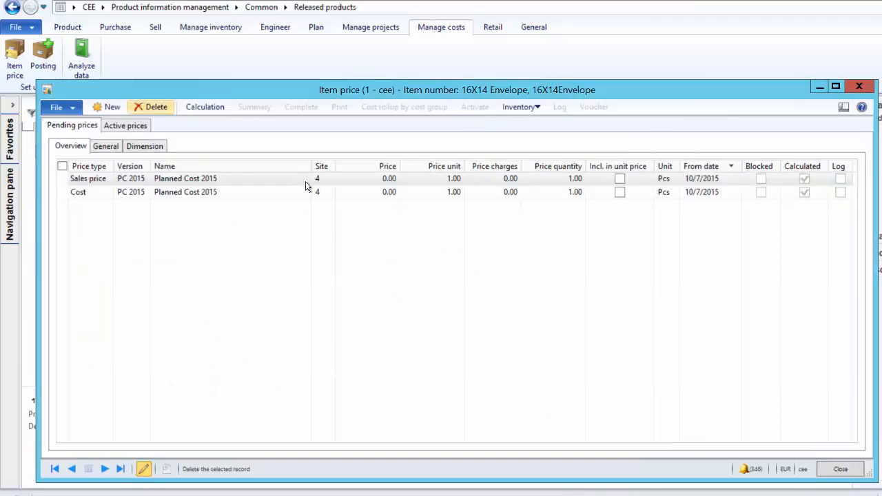
Step: Open the complete calculation of the 16X14 Envelope's pending cost price record to examine the PaperSheet consumption
{"action": "left_click", "coordinate": [283, 193]}
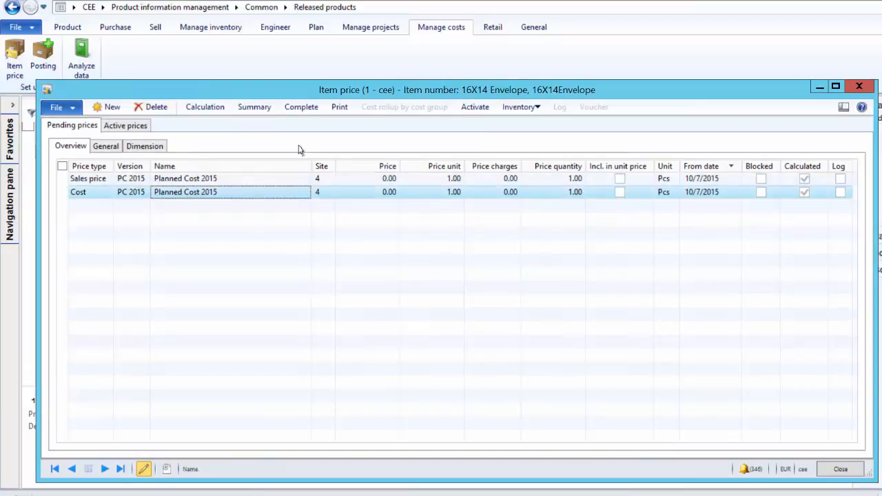
{"action": "left_click", "coordinate": [303, 108]}
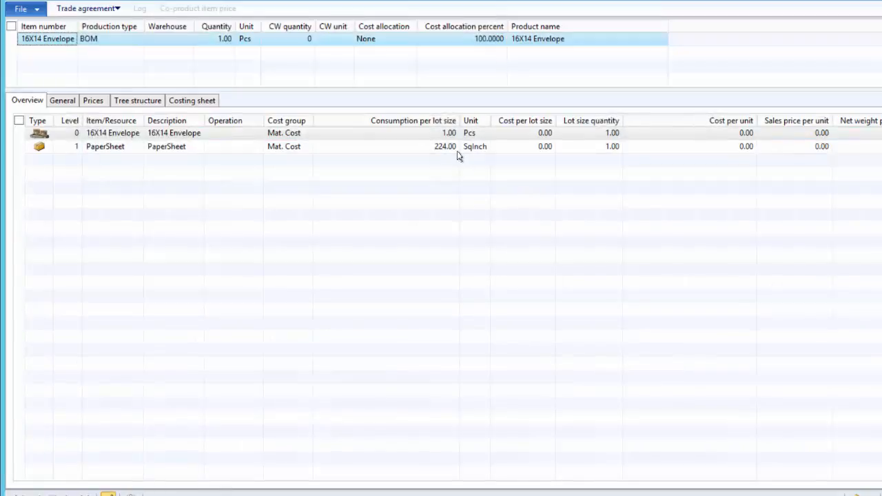
Step: Select the PaperSheet line's consumption and switch to Calculator to check it by multiplying 16 * 14
{"action": "left_click", "coordinate": [431, 148]}
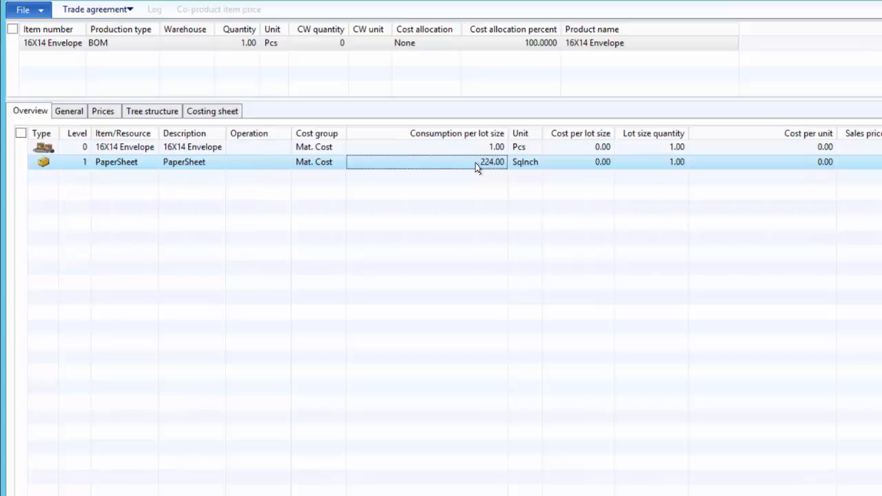
{"action": "key", "text": "super+r"}
{"action": "key", "text": "Return"}
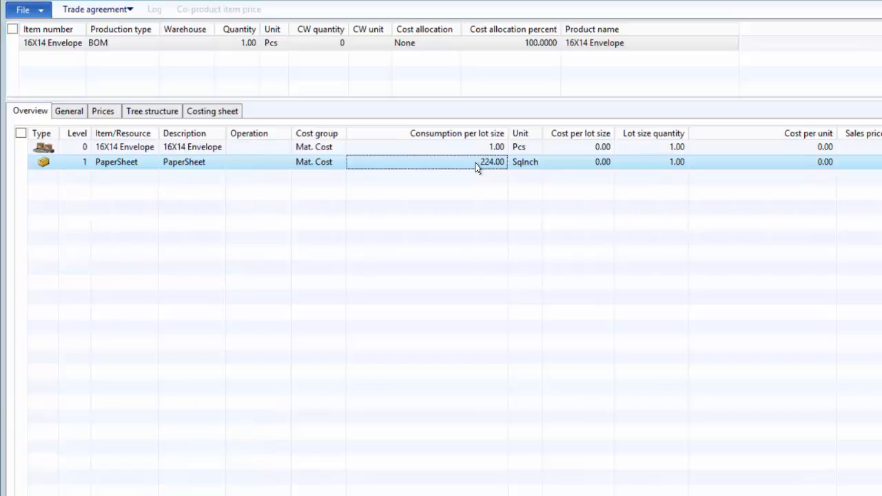
{"action": "type", "text": "16 * "}
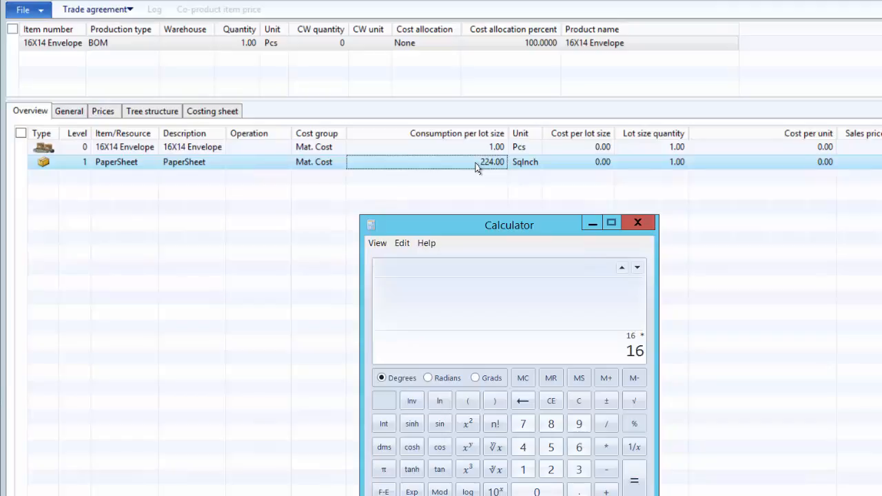
{"action": "type", "text": "14"}
{"action": "key", "text": "Return"}
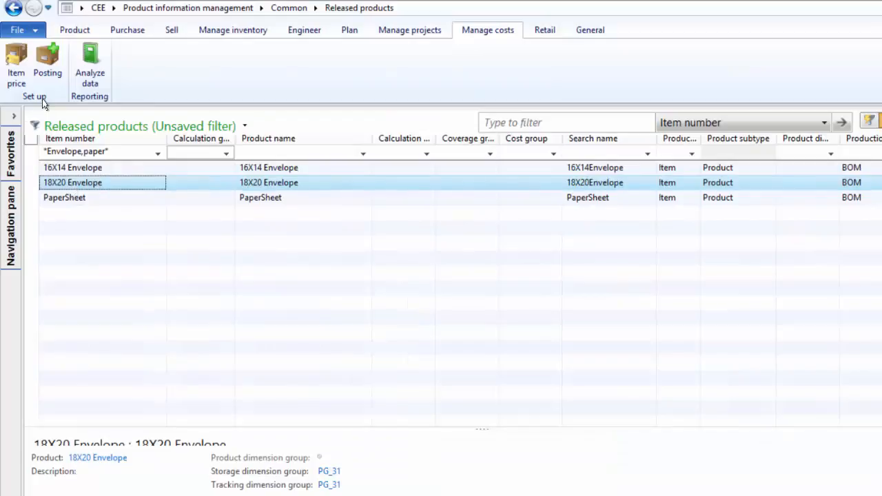
Step: Run an item price calculation for the 18X20 Envelope using costing version PC 2015 and site 4
{"action": "left_click", "coordinate": [19, 77]}
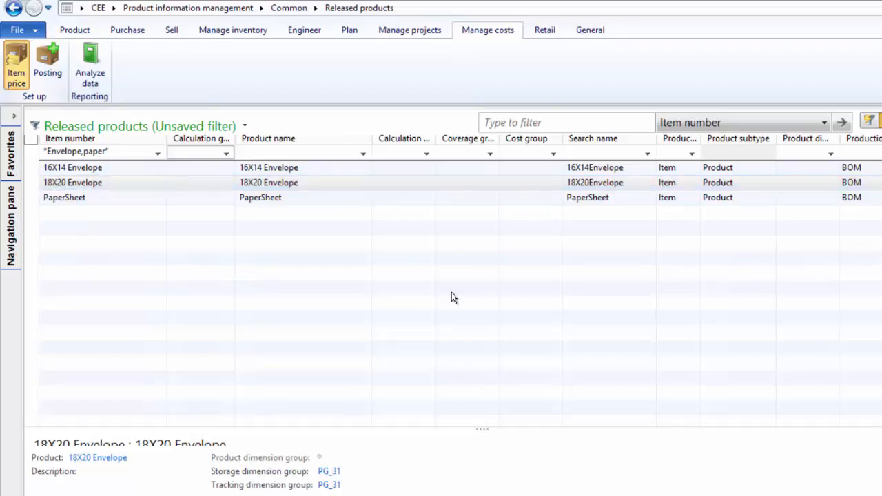
{"action": "left_click", "coordinate": [283, 124]}
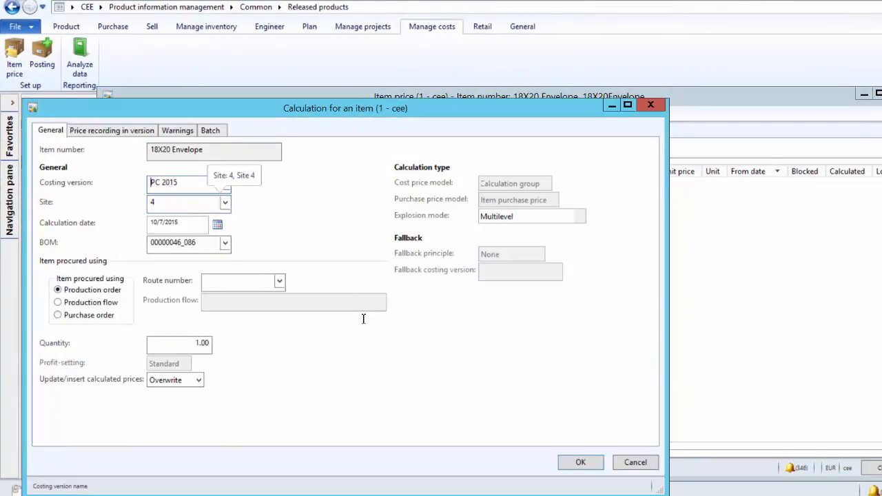
{"action": "left_click", "coordinate": [581, 462]}
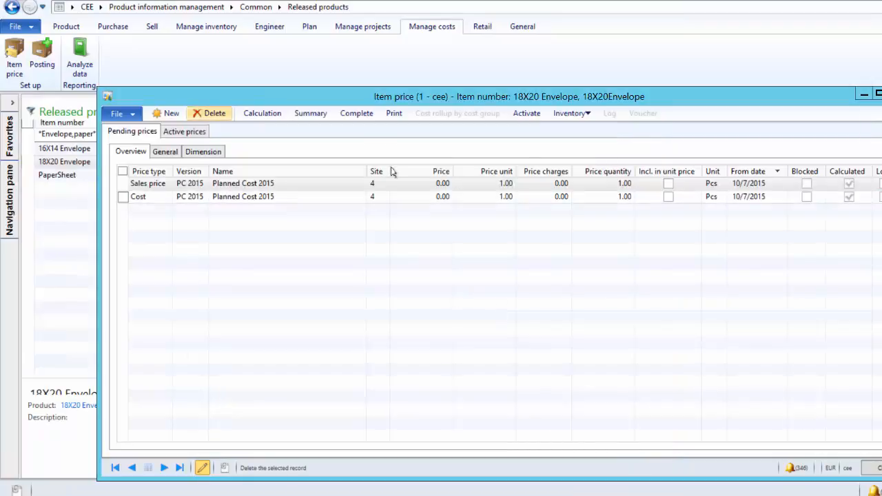
Step: Open the 18X20 Envelope's complete calculation and check the PaperSheet consumption by multiplying 18 * 20 in Calculator
{"action": "left_click", "coordinate": [358, 116]}
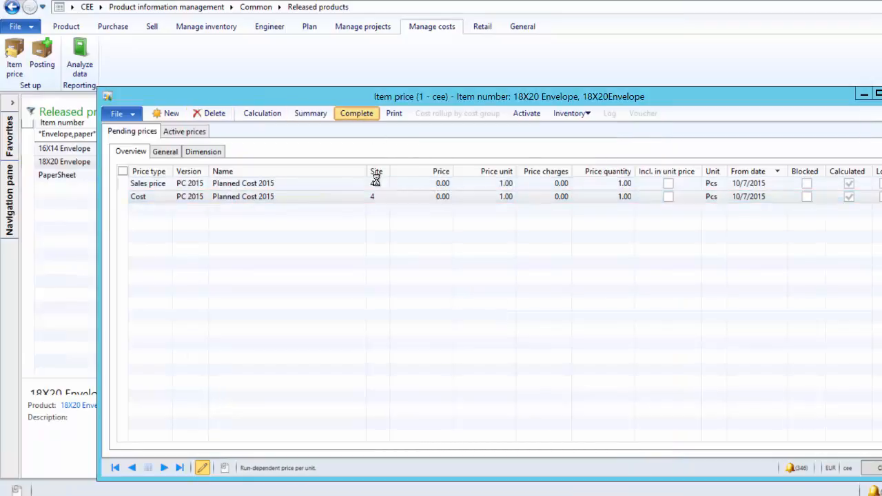
{"action": "left_click", "coordinate": [425, 143]}
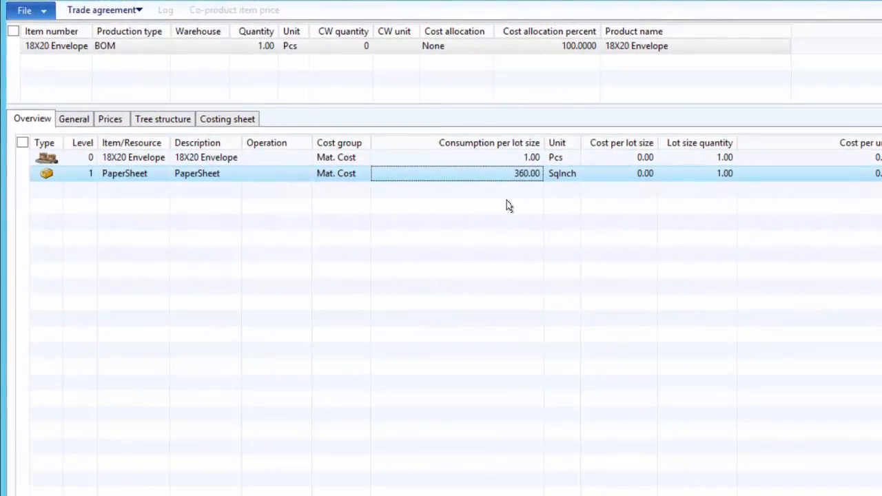
{"action": "key", "text": "alt+Tab"}
{"action": "type", "text": "18 * 20"}
{"action": "key", "text": "Return"}
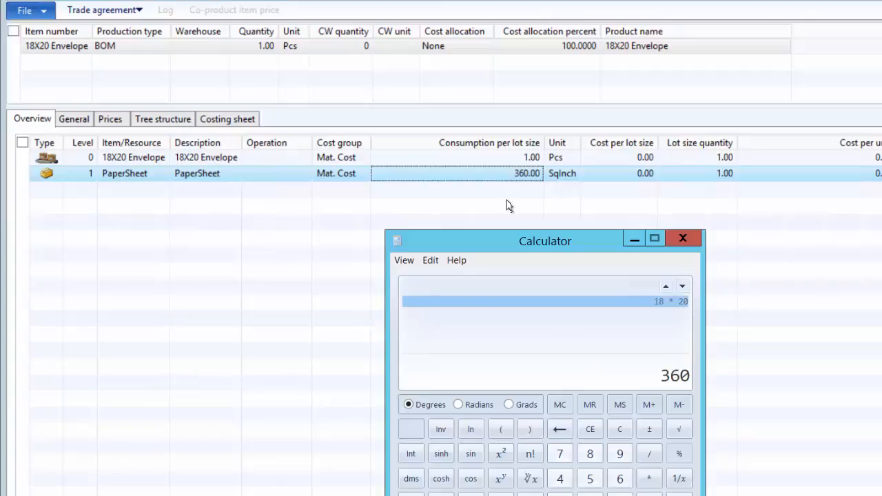